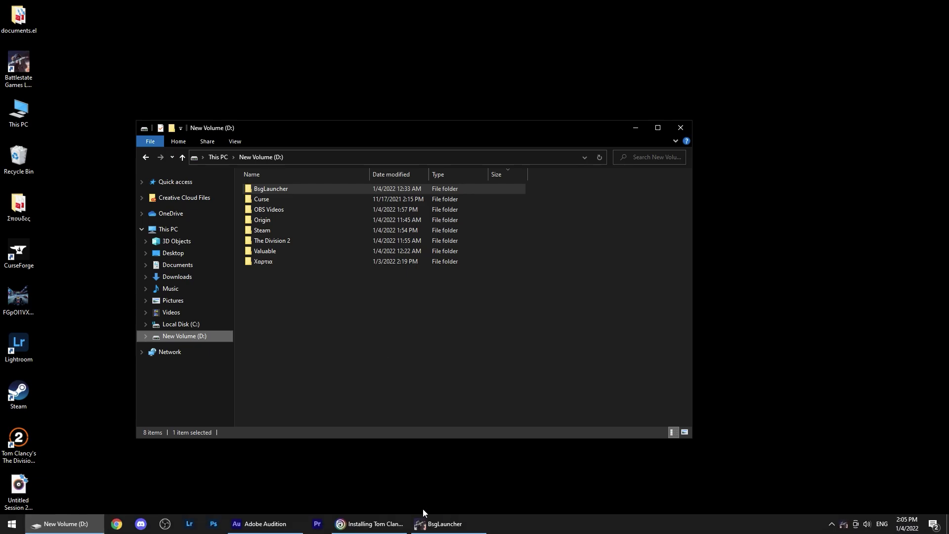
- Bring up the game launcher, then inspect the EFT folder inside Battlestate Games on Local Disk (C:) in File Explorer
{"action": "left_click", "coordinate": [464, 524]}
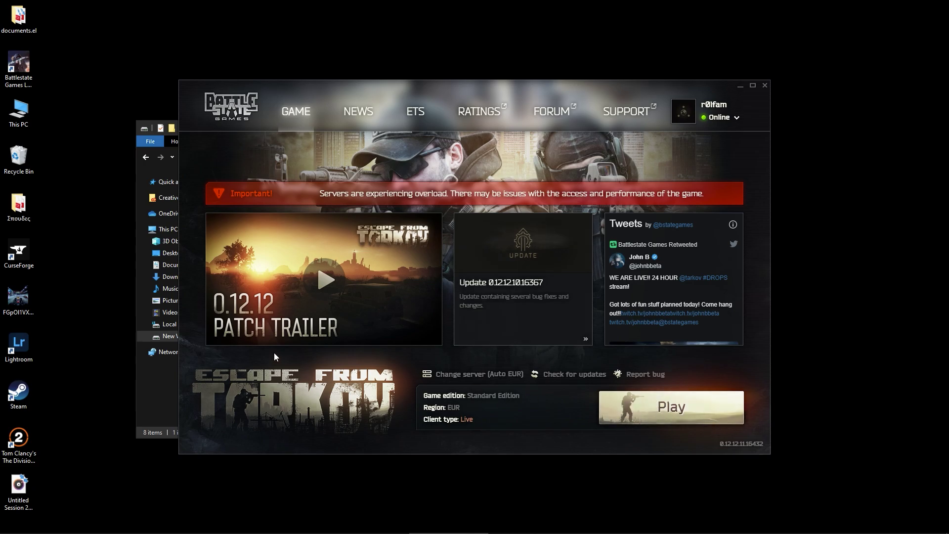
{"action": "left_click", "coordinate": [167, 378]}
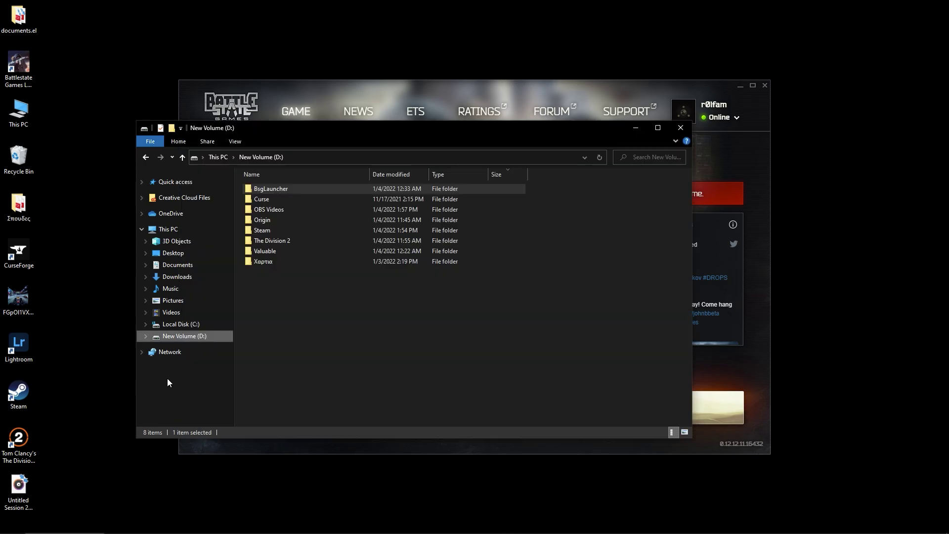
{"action": "left_click", "coordinate": [179, 326]}
{"action": "double_click", "coordinate": [274, 197]}
{"action": "double_click", "coordinate": [264, 197]}
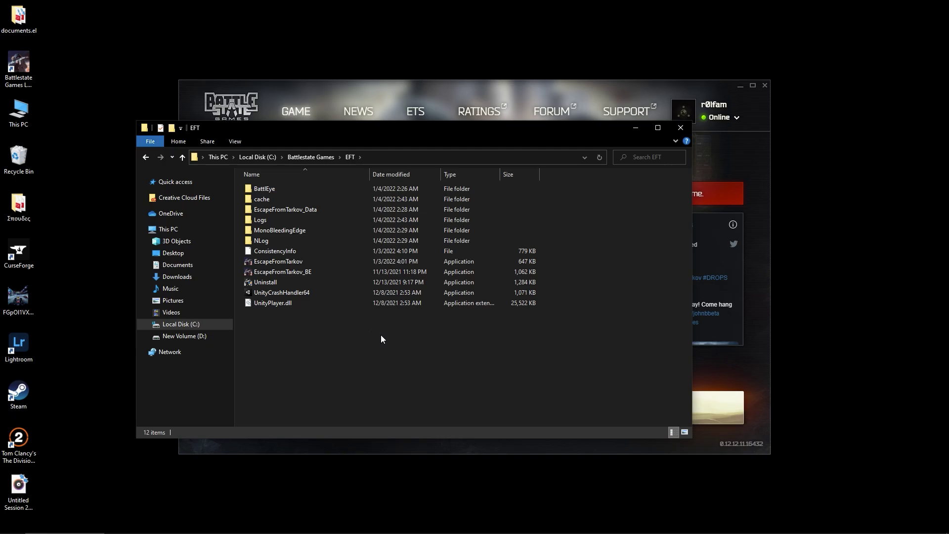
{"action": "left_click_drag", "start_coordinate": [381, 336], "coordinate": [253, 249]}
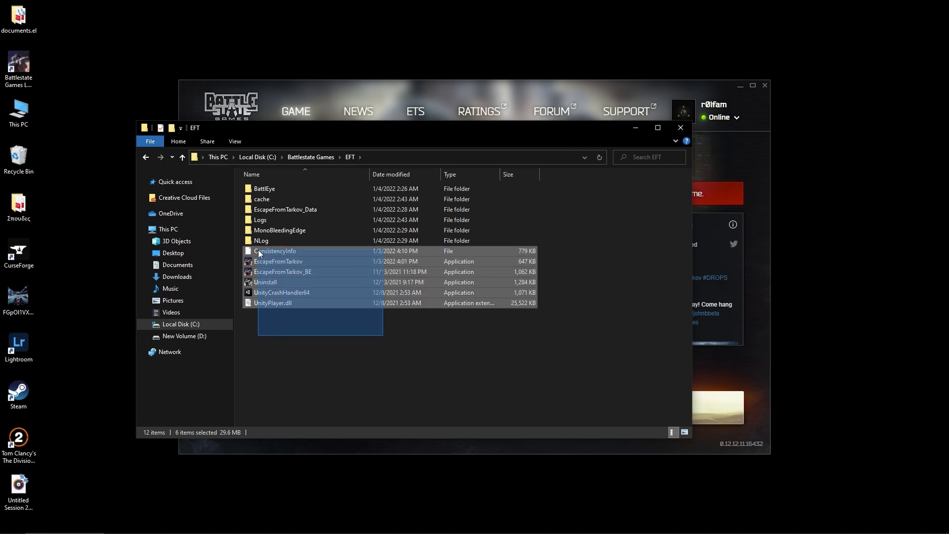
{"action": "left_click", "coordinate": [313, 350]}
- Switch to the Battlestate Games launcher and check the game directory in its settings
{"action": "left_click", "coordinate": [719, 172]}
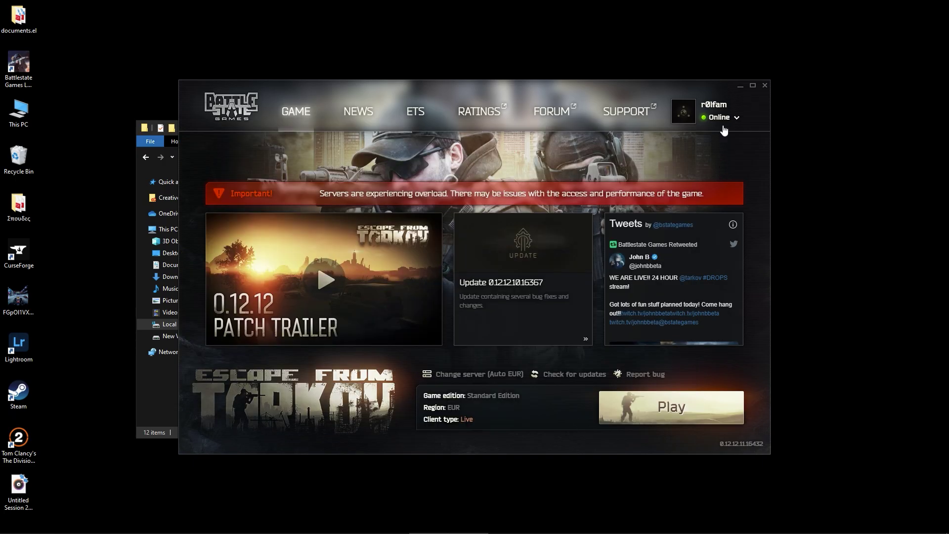
{"action": "left_click", "coordinate": [722, 130]}
{"action": "left_click", "coordinate": [648, 228]}
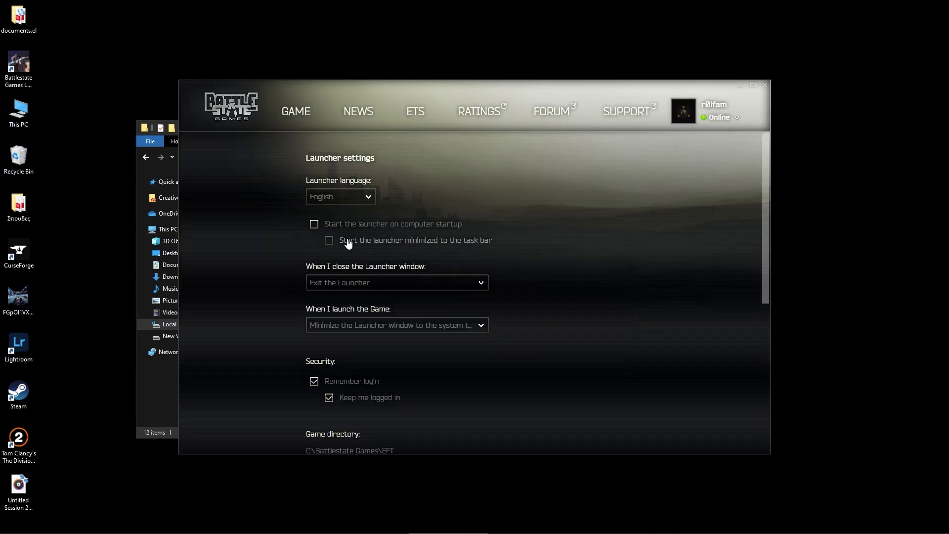
{"action": "scroll", "coordinate": [340, 340], "scroll_direction": "down", "scroll_amount": 3}
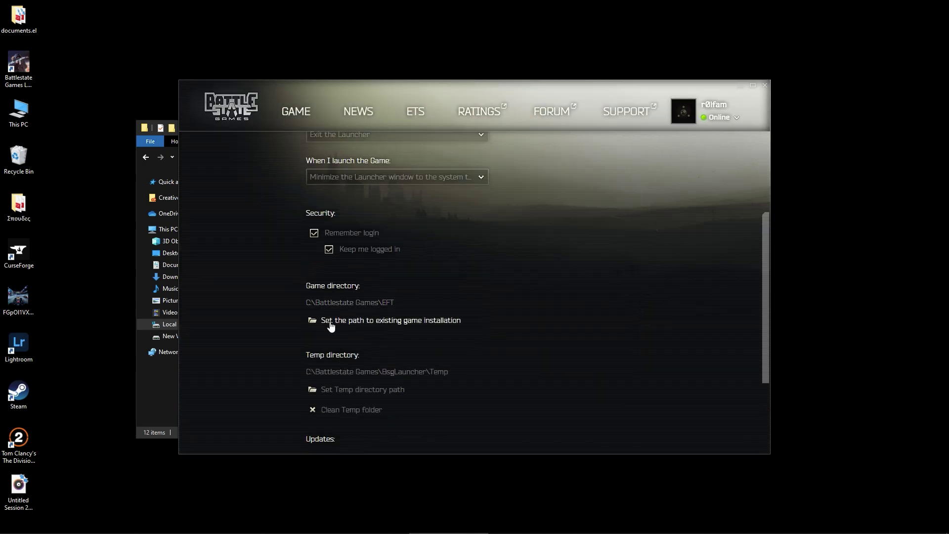
- Review the subfolders of the EFT folder, minimize File Explorer and return the launcher to its Game page
{"action": "left_click", "coordinate": [162, 382]}
{"action": "left_click_drag", "start_coordinate": [238, 186], "coordinate": [305, 240]}
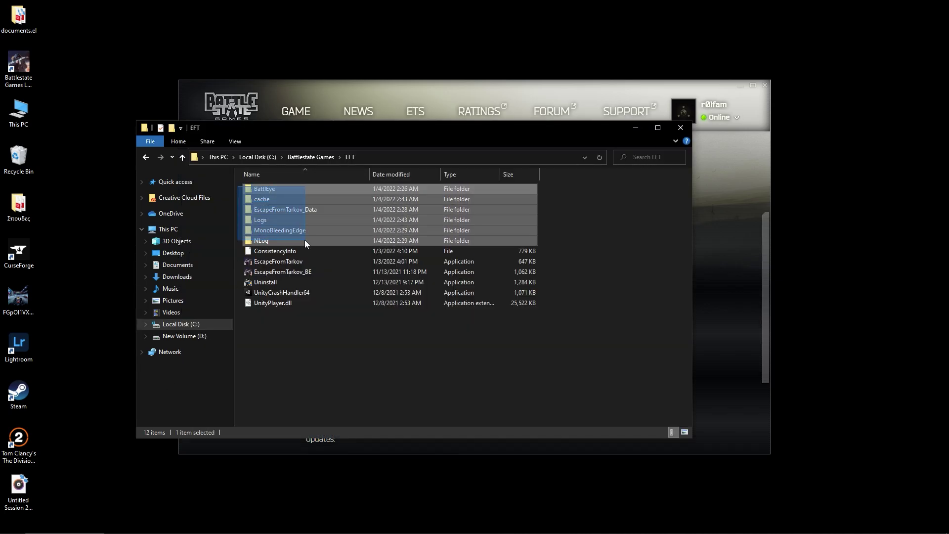
{"action": "left_click", "coordinate": [387, 349]}
{"action": "left_click", "coordinate": [636, 128]}
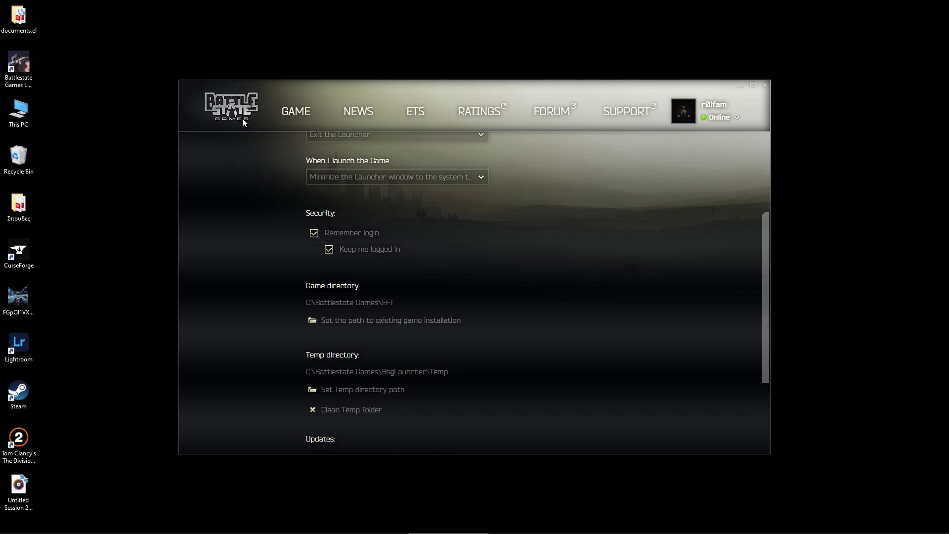
{"action": "left_click", "coordinate": [291, 110]}
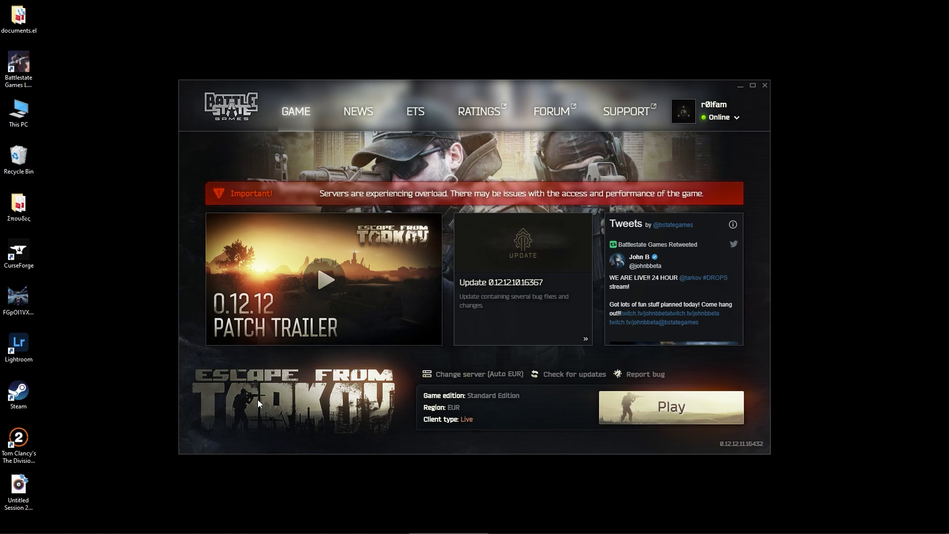
- Switch to File Explorer and open New Volume (D:) from This PC
{"action": "mouse_move", "coordinate": [66, 527]}
{"action": "left_click", "coordinate": [66, 528]}
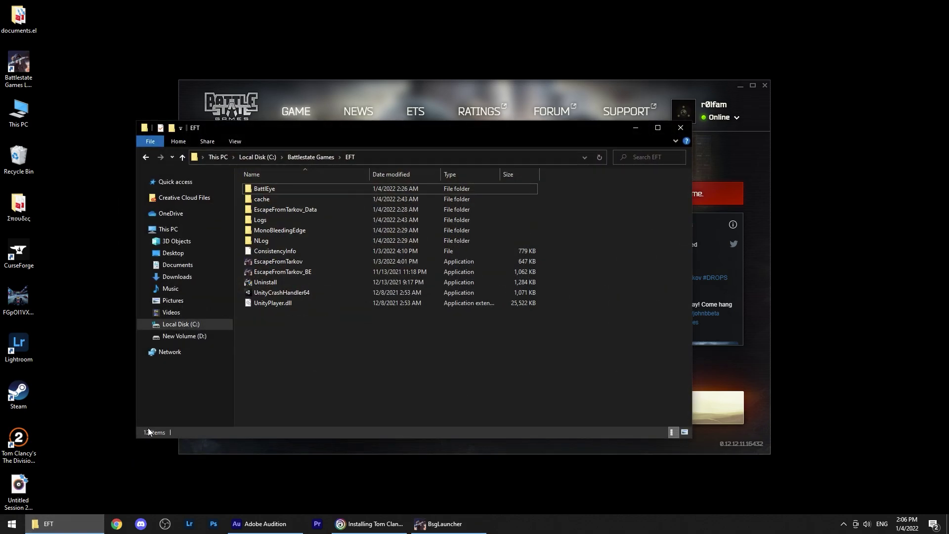
{"action": "left_click", "coordinate": [165, 229]}
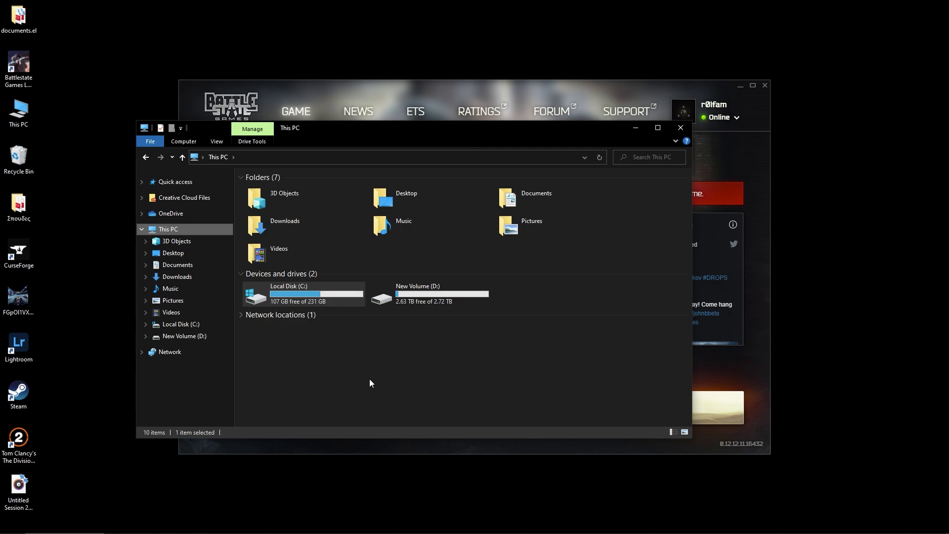
{"action": "left_click", "coordinate": [391, 300]}
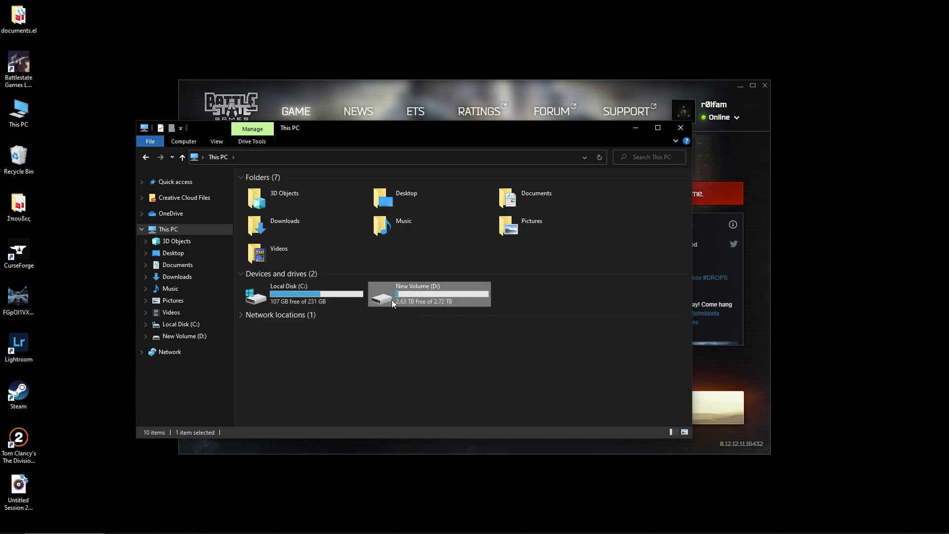
{"action": "double_click", "coordinate": [423, 299]}
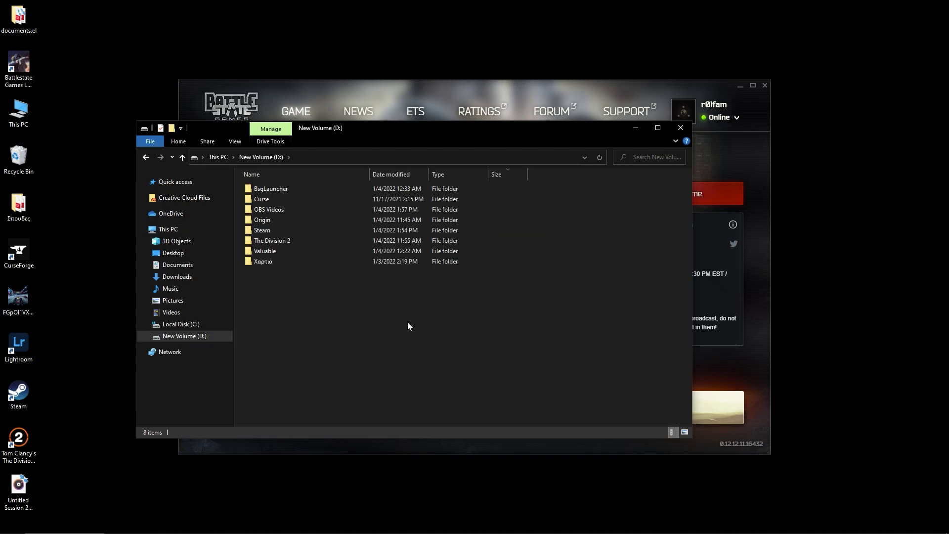
- Create a folder named Game in the root of New Volume (D:) and open it
{"action": "right_click", "coordinate": [302, 311]}
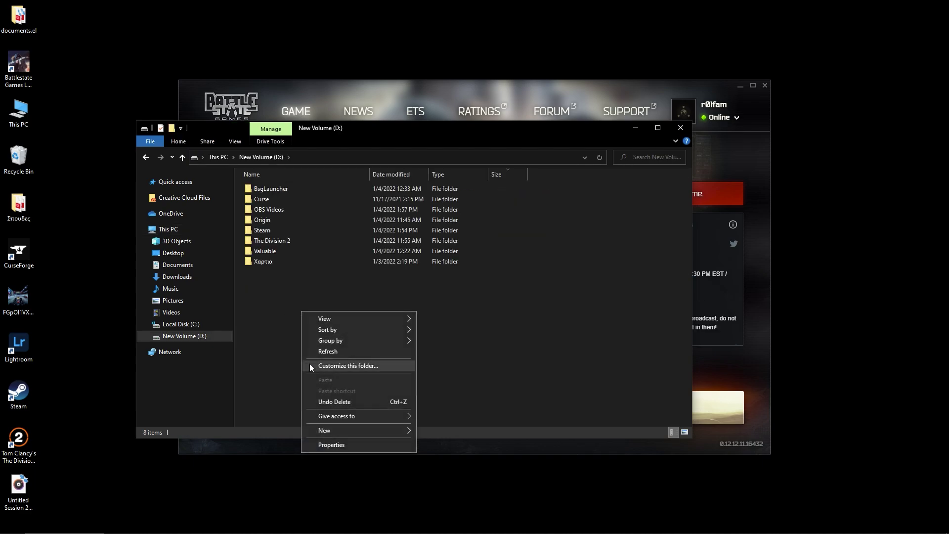
{"action": "left_click", "coordinate": [257, 302]}
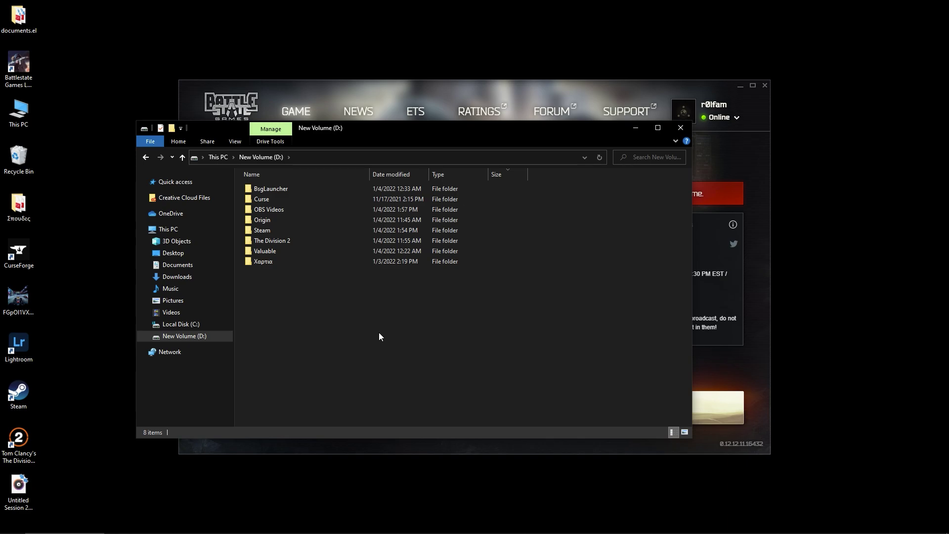
{"action": "right_click", "coordinate": [322, 326]}
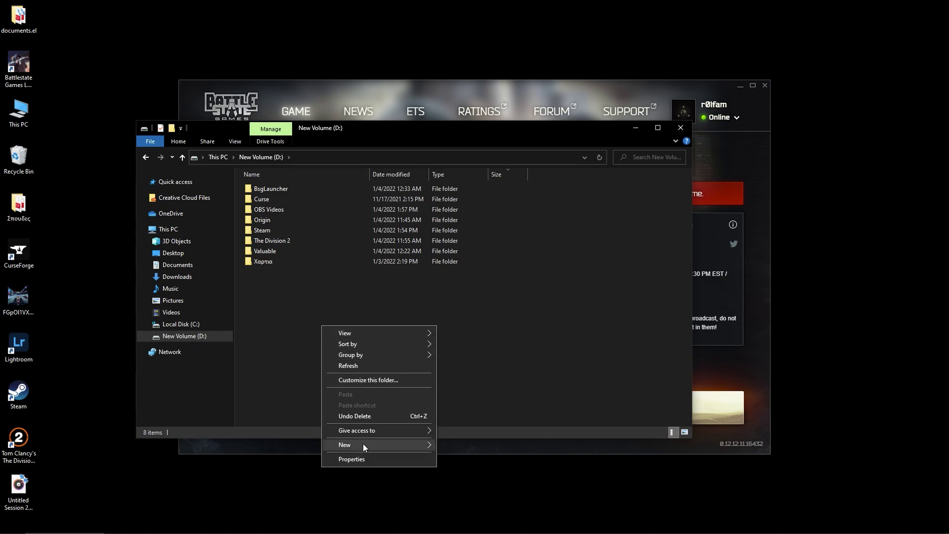
{"action": "mouse_move", "coordinate": [362, 444]}
{"action": "left_click", "coordinate": [466, 439]}
{"action": "type", "text": "Game"}
{"action": "key", "text": "Return"}
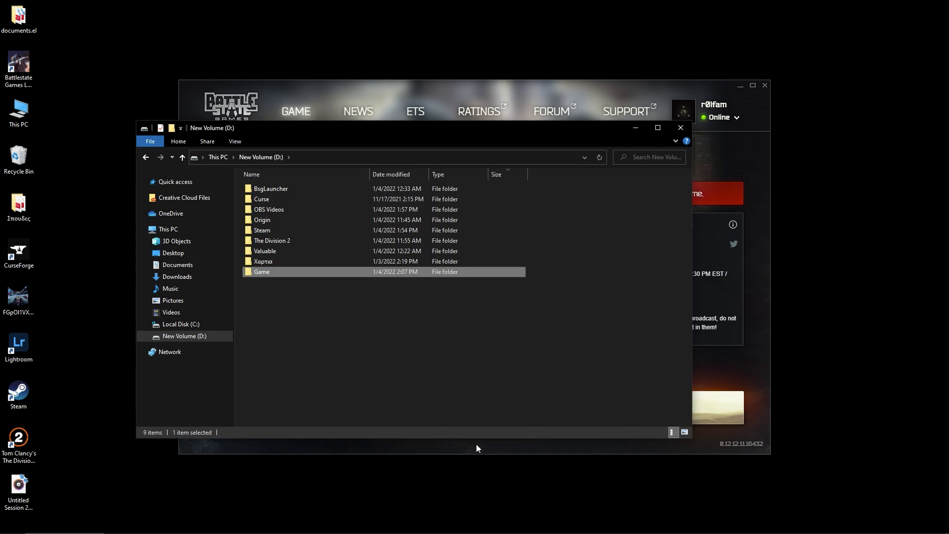
{"action": "double_click", "coordinate": [304, 272]}
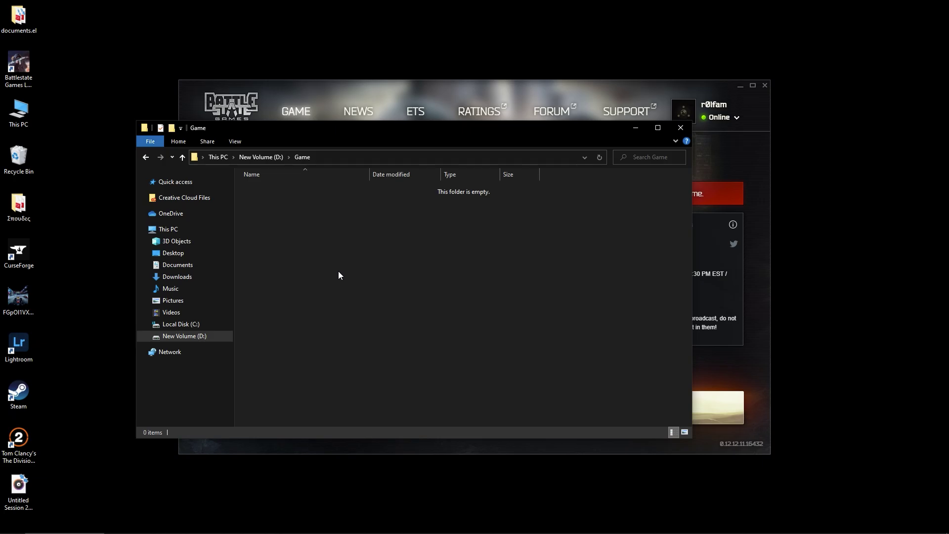
- Go to the root of Local Disk (C:) and locate the Battlestate Games folder
{"action": "left_click", "coordinate": [754, 375]}
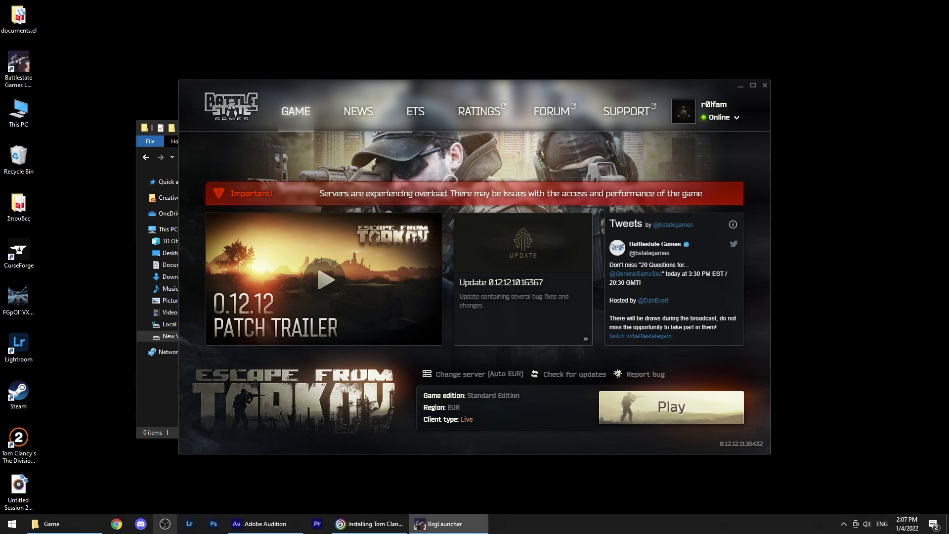
{"action": "left_click", "coordinate": [64, 523]}
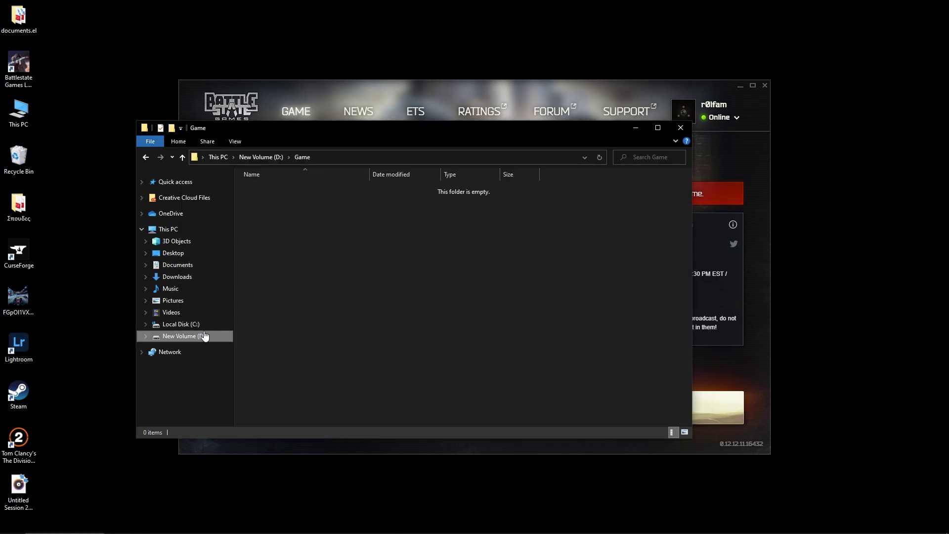
{"action": "left_click", "coordinate": [187, 325]}
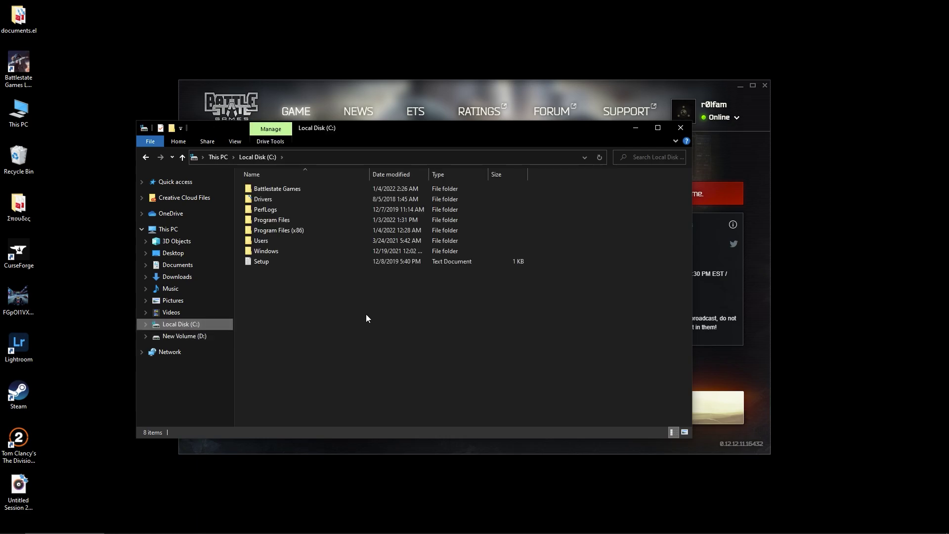
{"action": "left_click", "coordinate": [271, 191]}
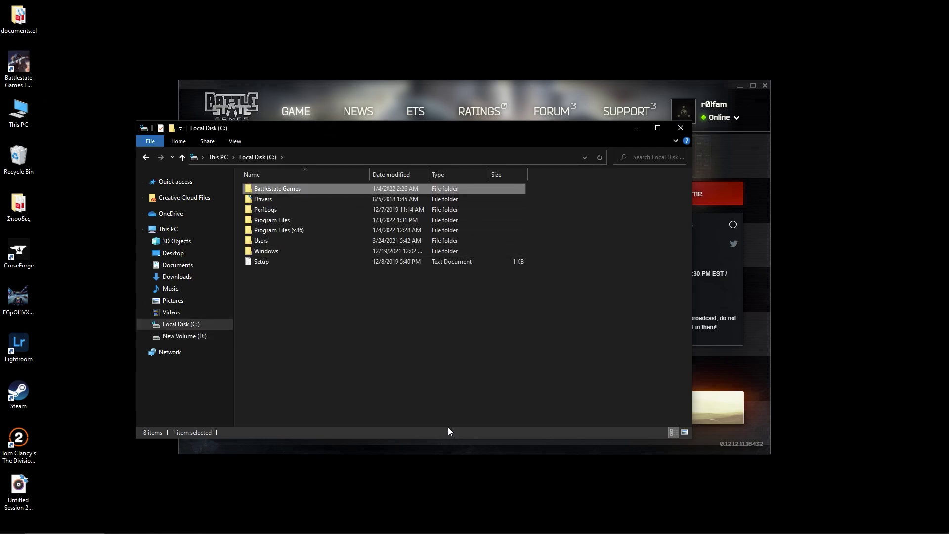
{"action": "right_click", "coordinate": [303, 348]}
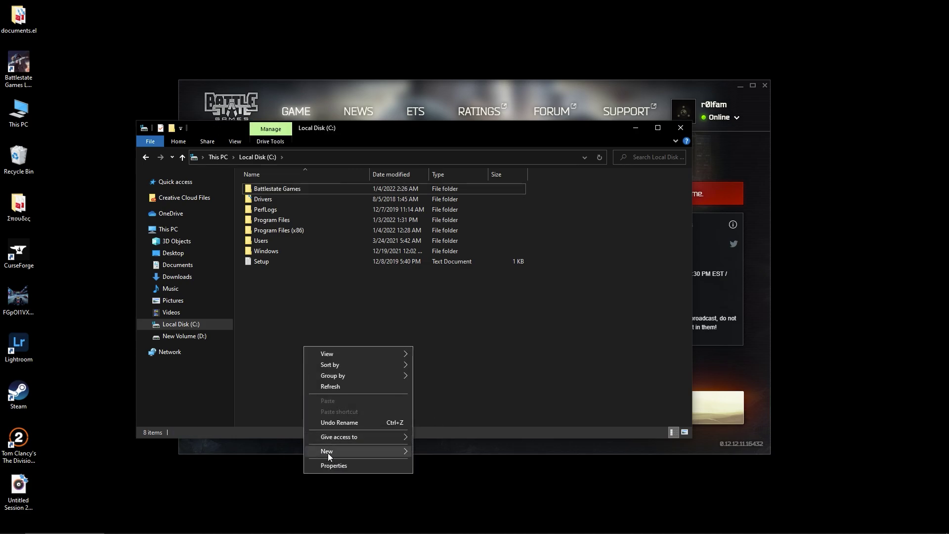
{"action": "left_click", "coordinate": [266, 349]}
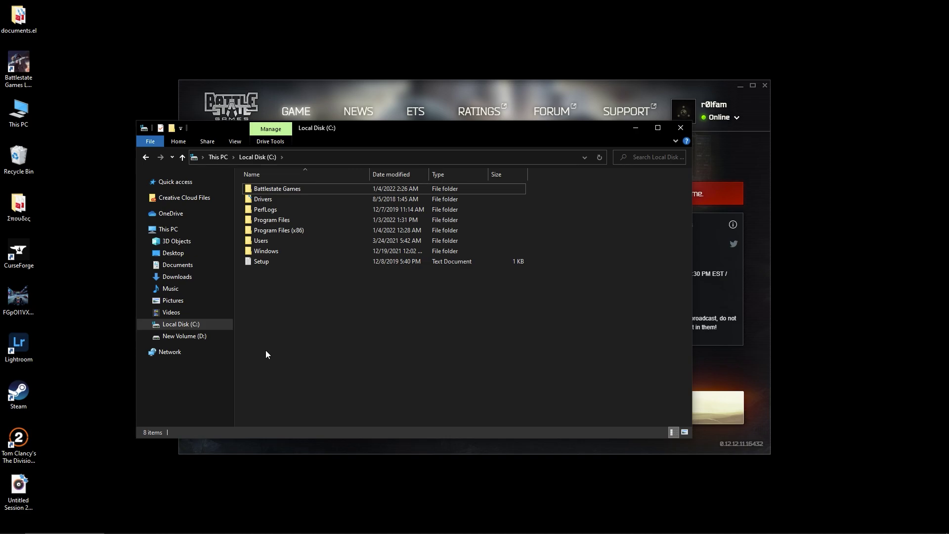
- Examine the contents of the BsgLauncher folder inside Battlestate Games, then return to the root of Local Disk (C:)
{"action": "double_click", "coordinate": [274, 191]}
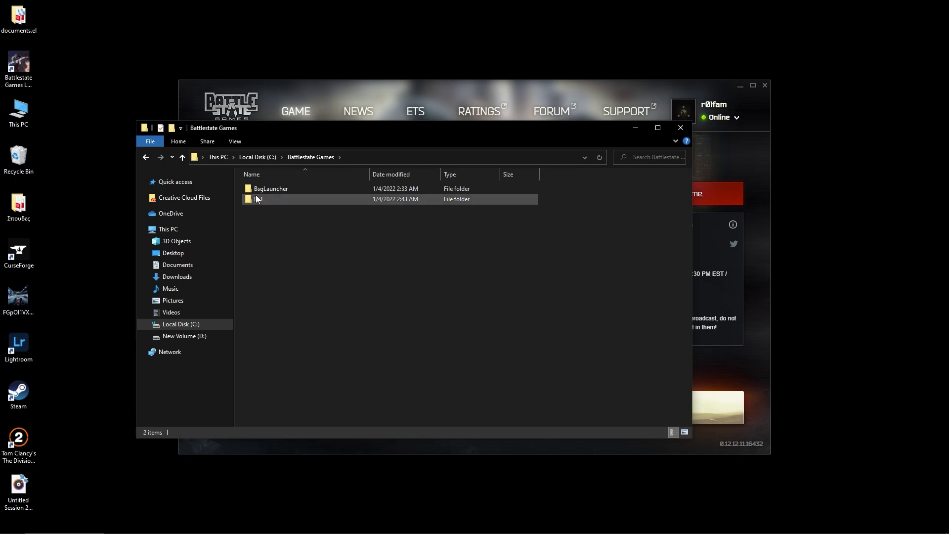
{"action": "double_click", "coordinate": [268, 189]}
{"action": "scroll", "coordinate": [286, 250], "scroll_direction": "down", "scroll_amount": 10}
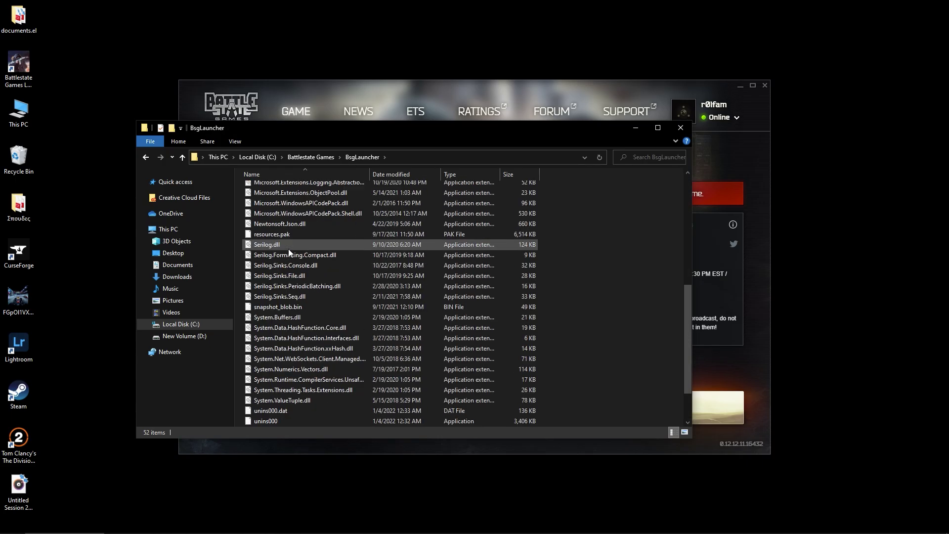
{"action": "scroll", "coordinate": [289, 248], "scroll_direction": "up", "scroll_amount": 10}
{"action": "left_click", "coordinate": [145, 157]}
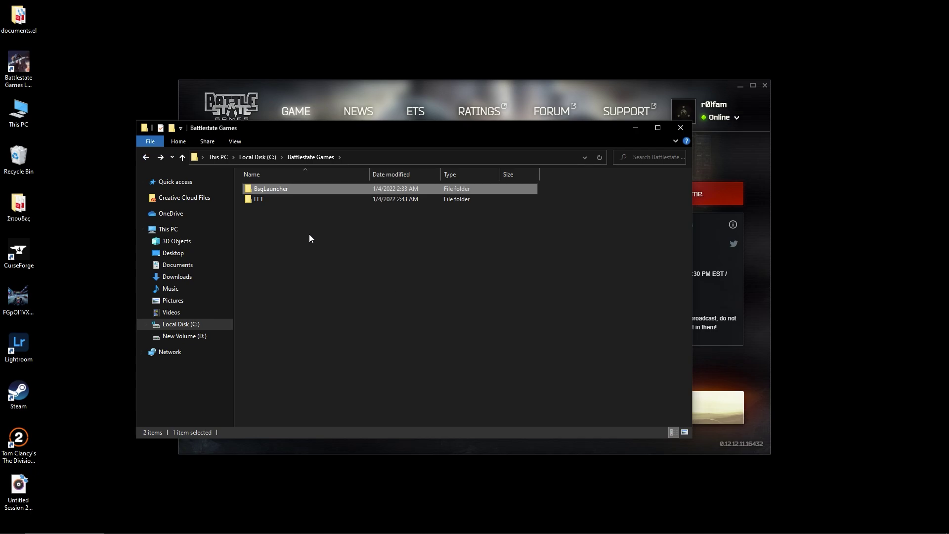
{"action": "left_click", "coordinate": [145, 157]}
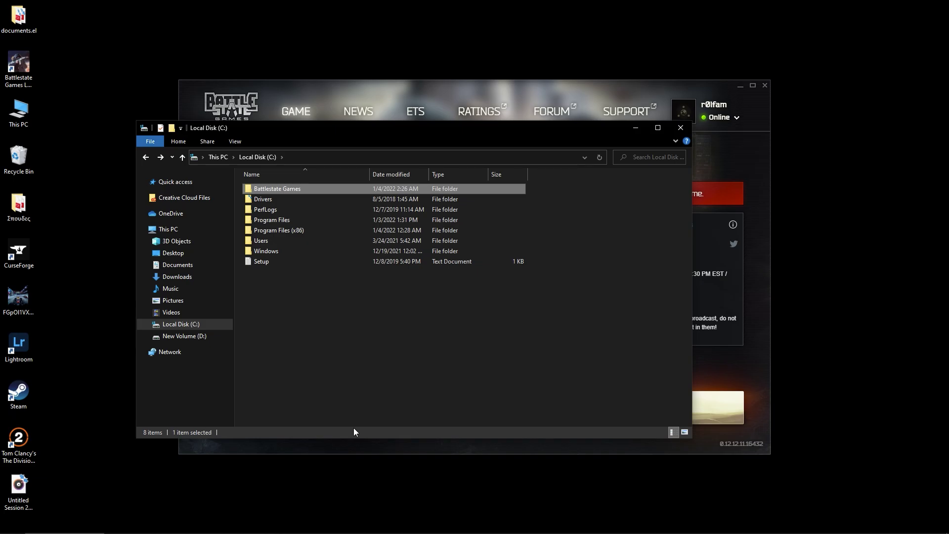
- Examine the EFT game folder inside Battlestate Games, then go back to the root of Local Disk (C:)
{"action": "left_click", "coordinate": [706, 360]}
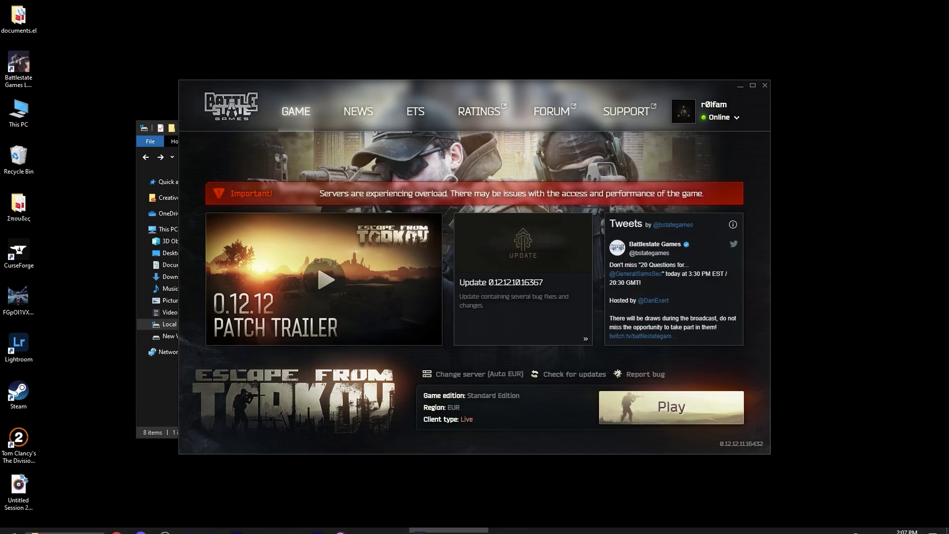
{"action": "left_click", "coordinate": [79, 526]}
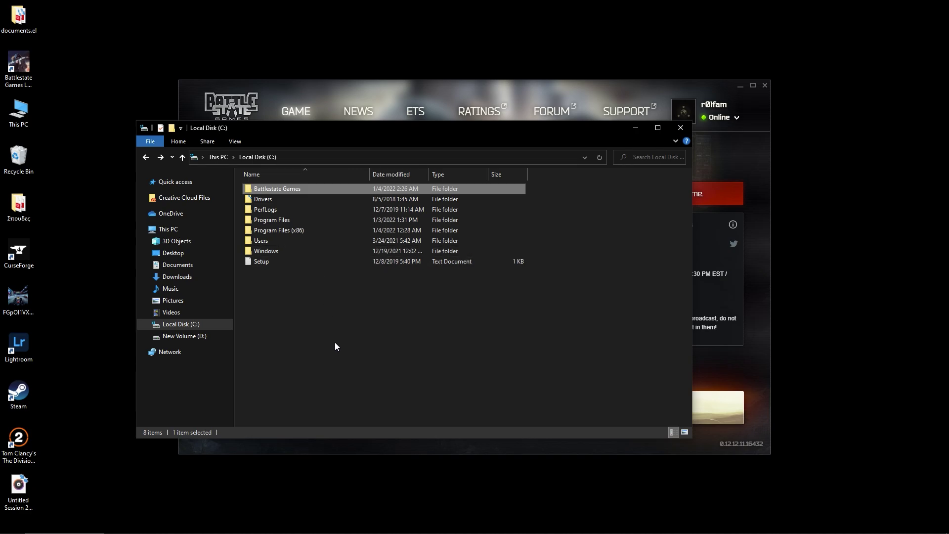
{"action": "double_click", "coordinate": [325, 189]}
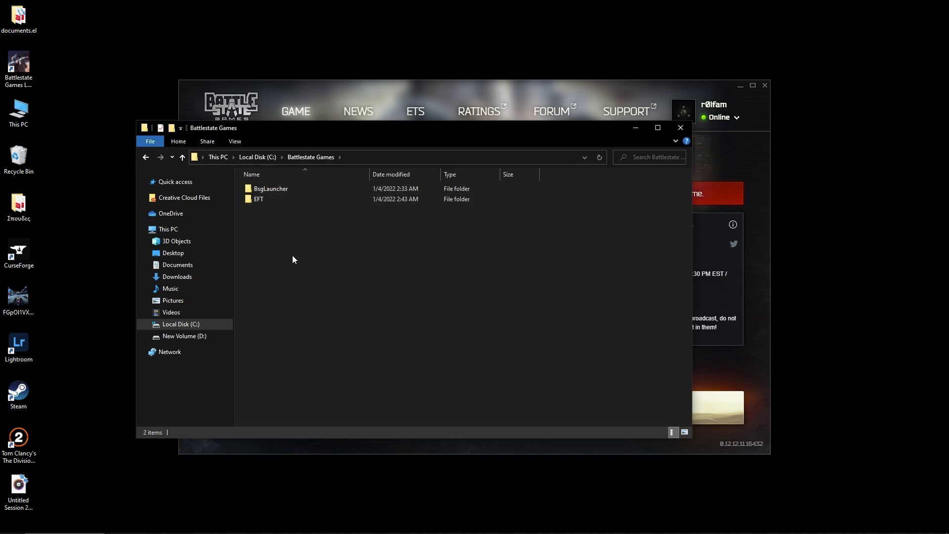
{"action": "right_click", "coordinate": [260, 198]}
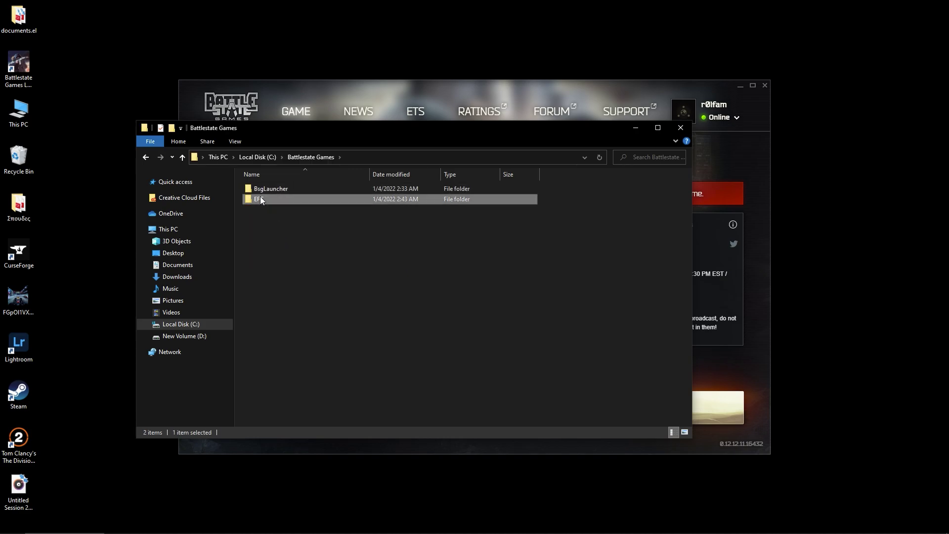
{"action": "left_click", "coordinate": [248, 221]}
{"action": "double_click", "coordinate": [253, 201]}
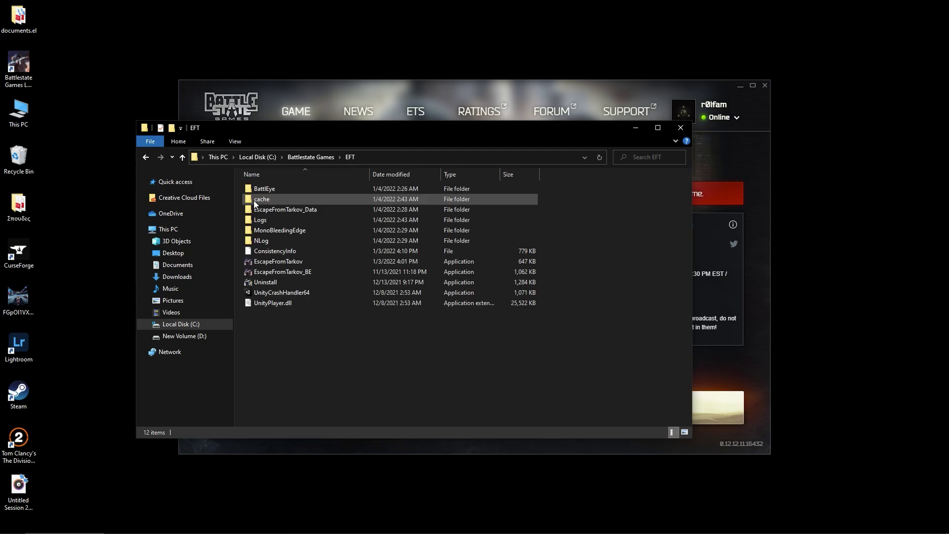
{"action": "left_click", "coordinate": [146, 162]}
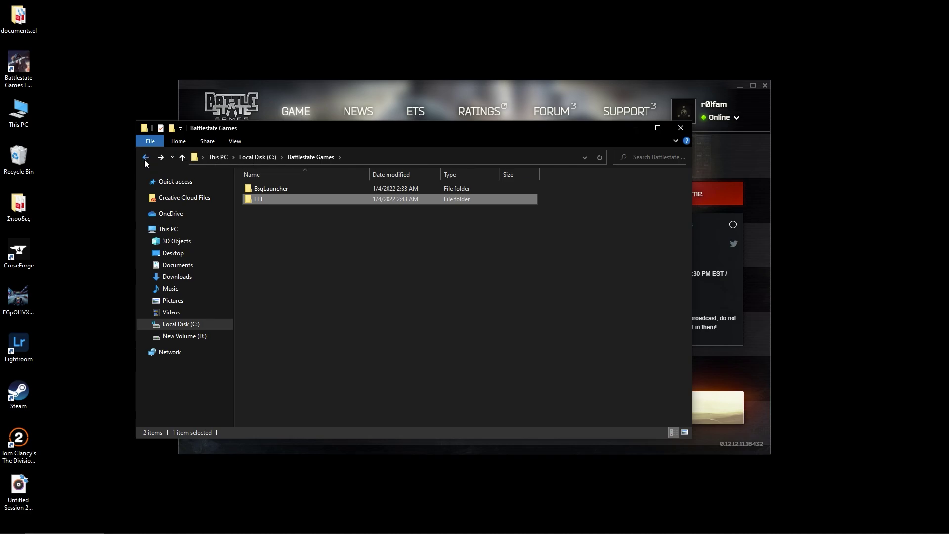
{"action": "left_click", "coordinate": [145, 158]}
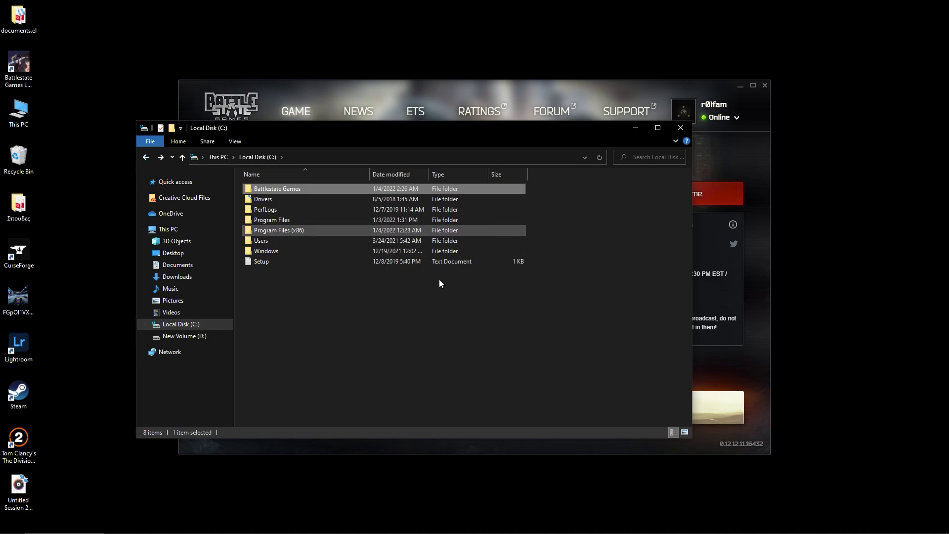